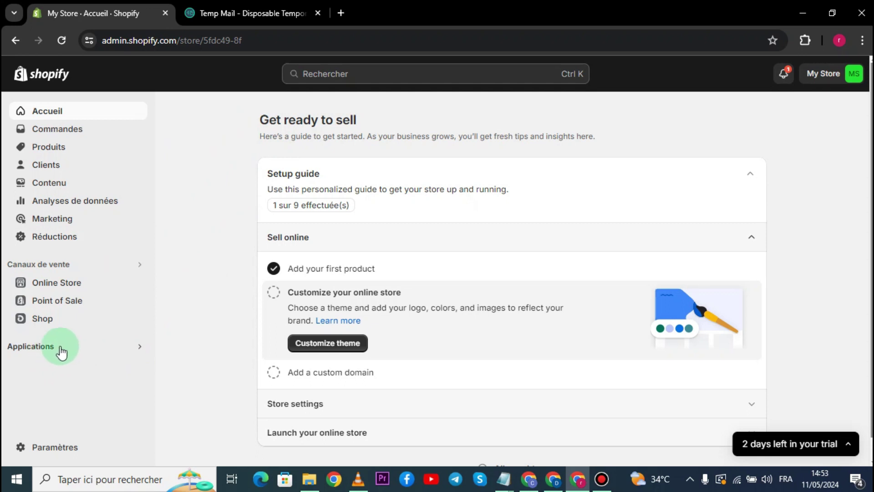
From Applications > all recommended apps, open the Shopify App Store link in a new browser tab
left_click(72, 352)
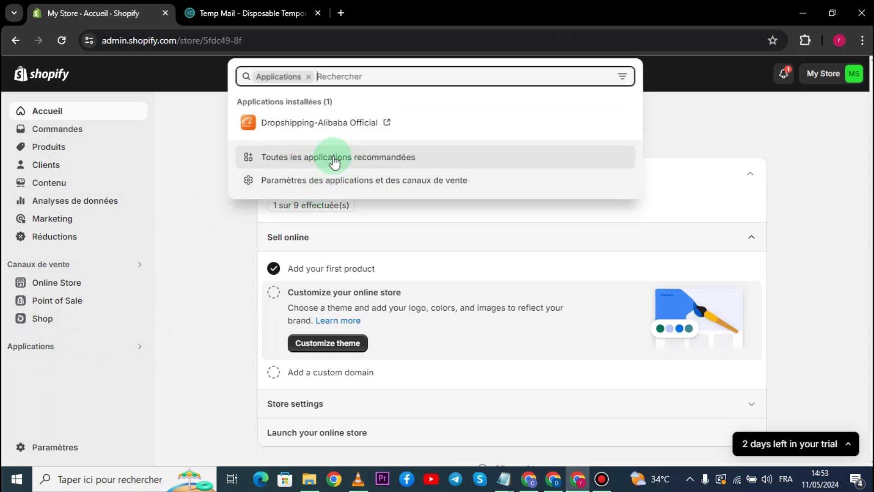
left_click(335, 160)
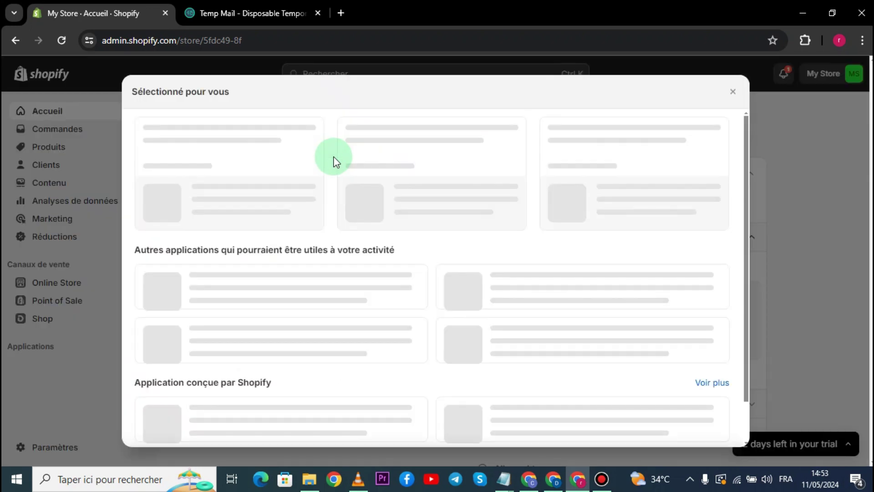
scroll(420, 173, "down", 3)
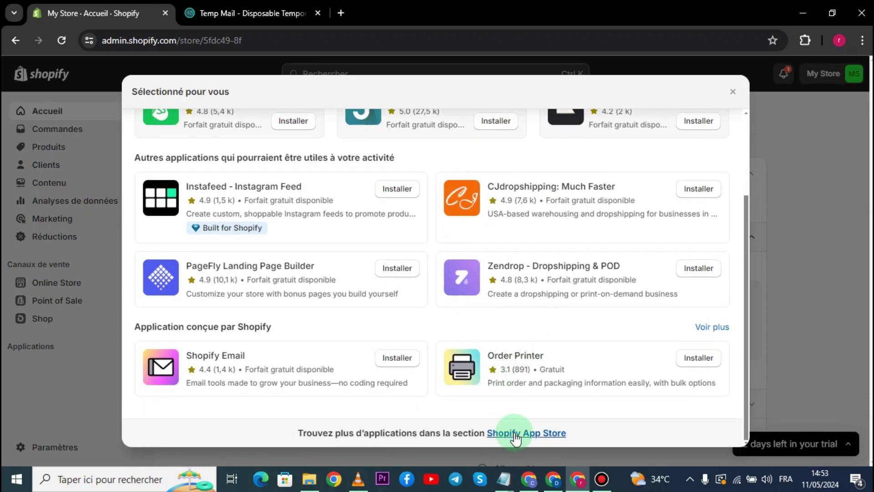
right_click(515, 435)
left_click(558, 291)
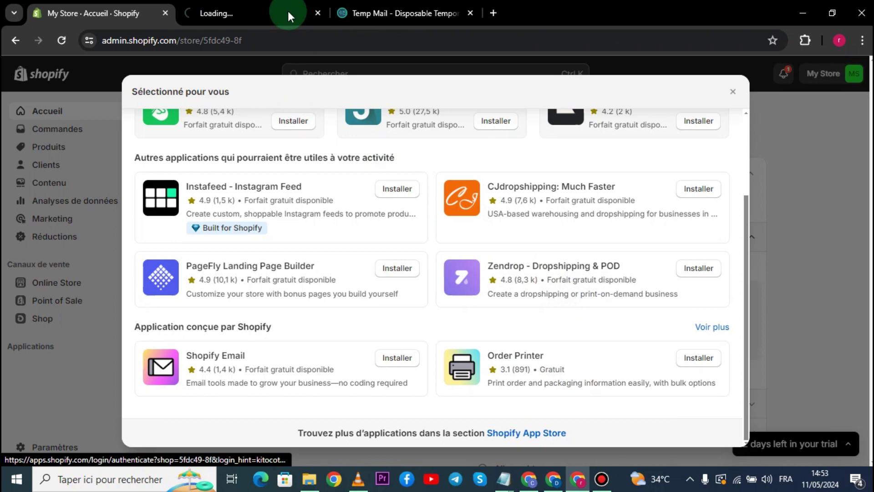
Search the App Store for 'dsers' and start installing DSers-AliExpress Dropshipping from its listing
left_click(286, 11)
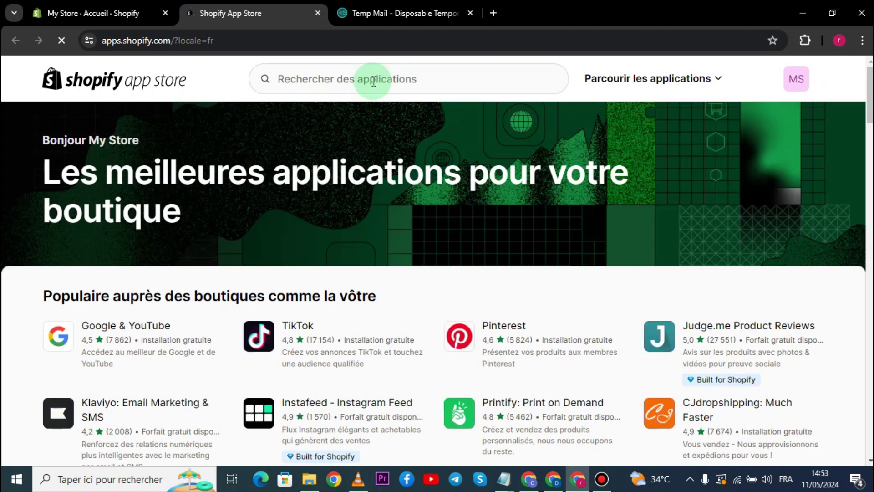
left_click(373, 81)
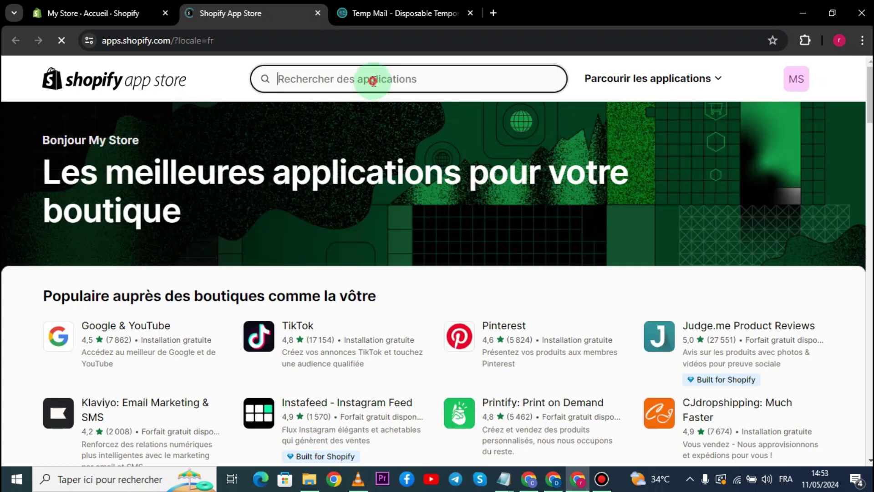
type("dsers")
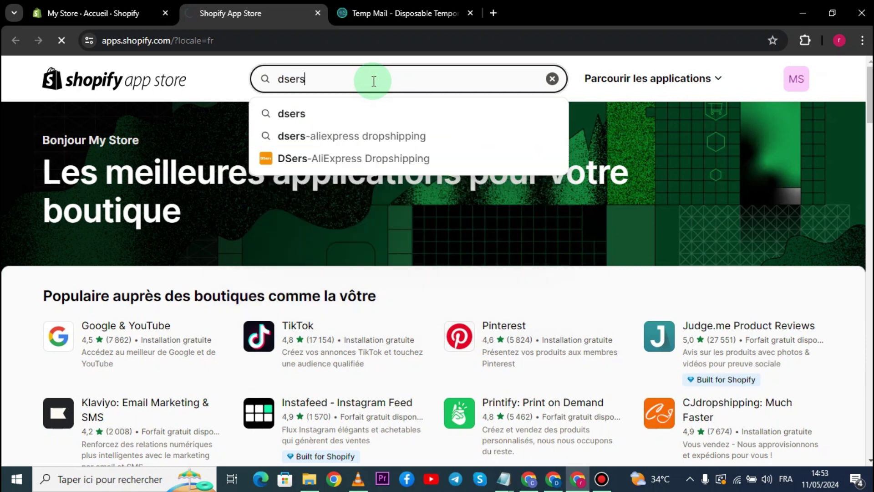
key("Return")
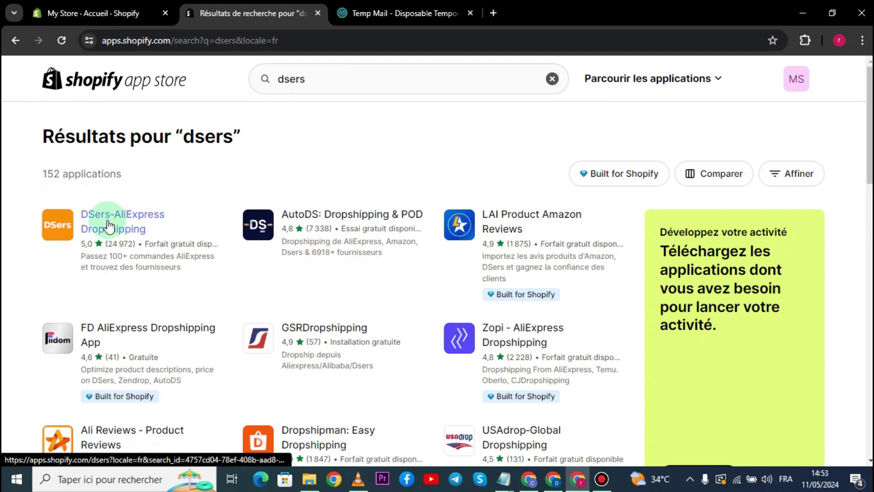
left_click(108, 224)
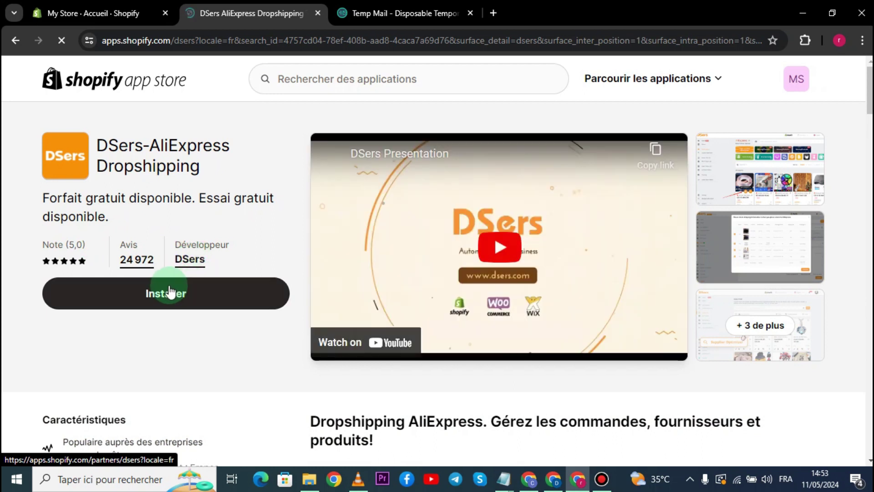
left_click(198, 297)
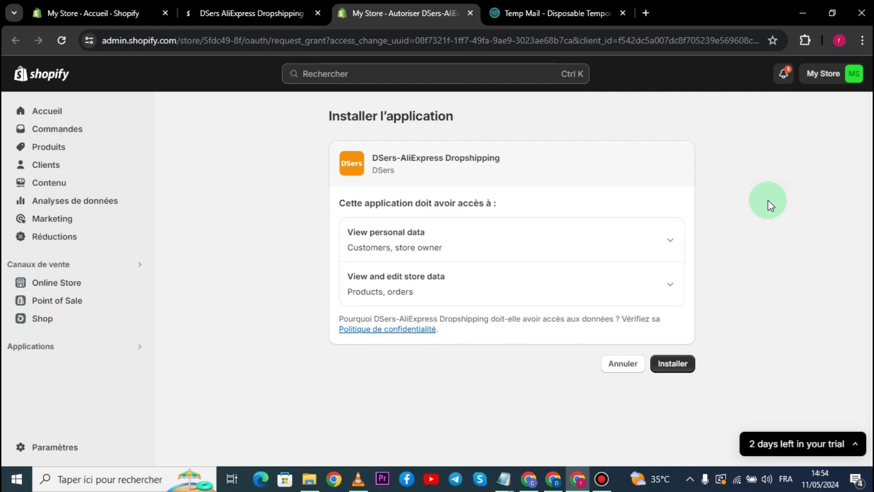
Approve DSers' requested store access and choose CREATE AN ACCOUNT FOR YOU
left_click(678, 366)
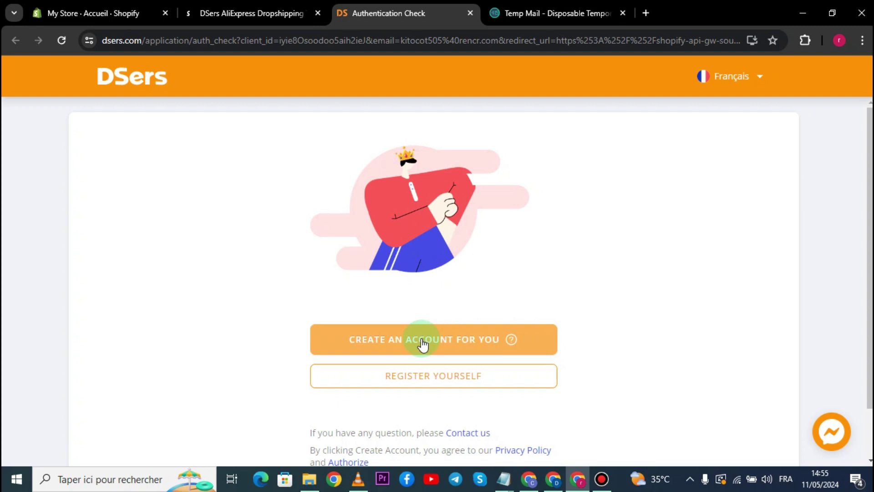
left_click(457, 342)
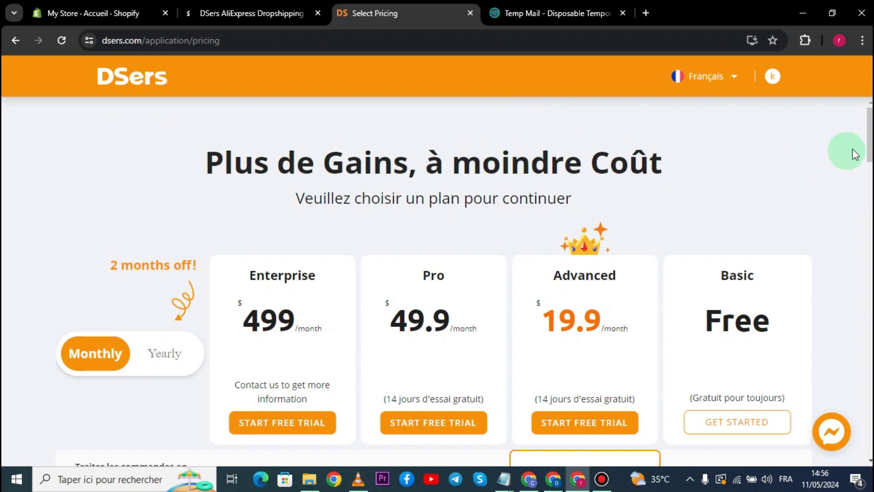
Pick the free Basic plan on the DSers pricing page
scroll(855, 154, "down", 3)
scroll(437, 387, "down", 5)
scroll(309, 267, "up", 10)
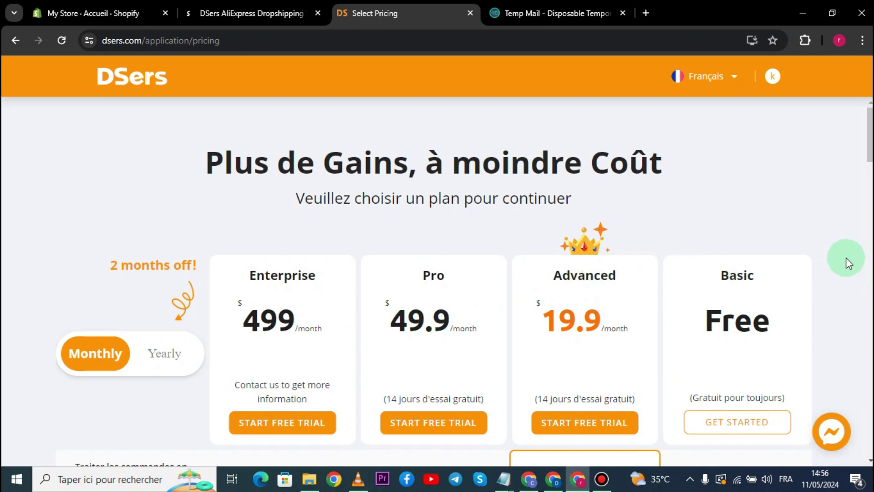
scroll(847, 261, "down", 2)
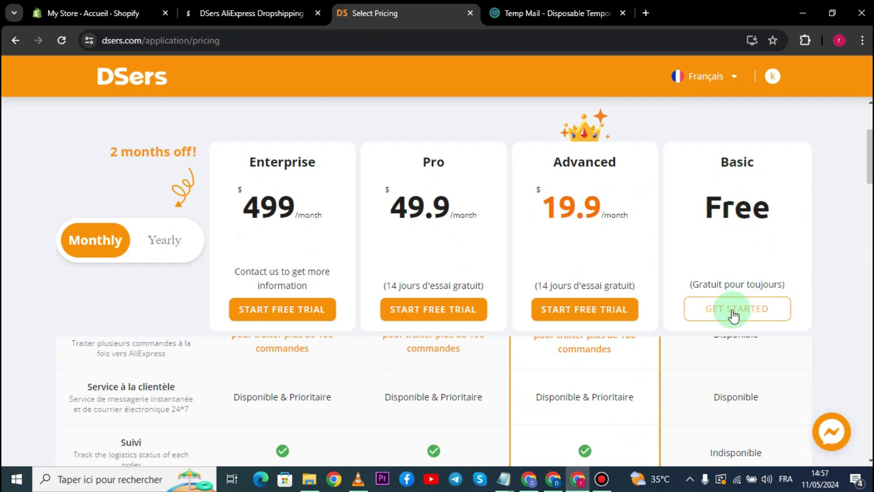
left_click(749, 311)
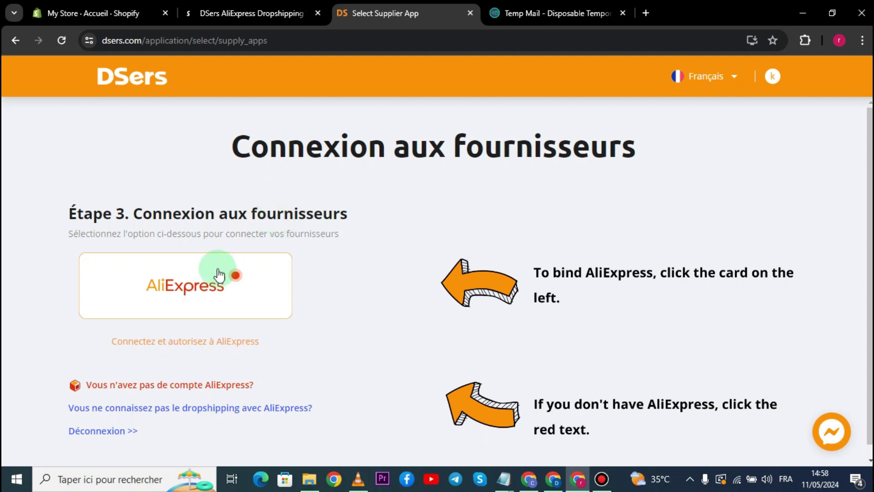
Choose the AliExpress supplier card and select S'INSCRIRE to register a new AliExpress account
left_click(211, 291)
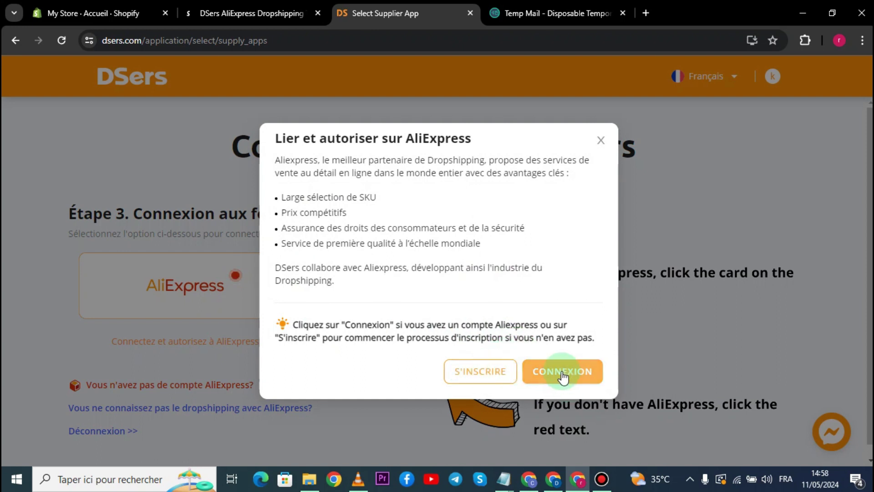
left_click(477, 371)
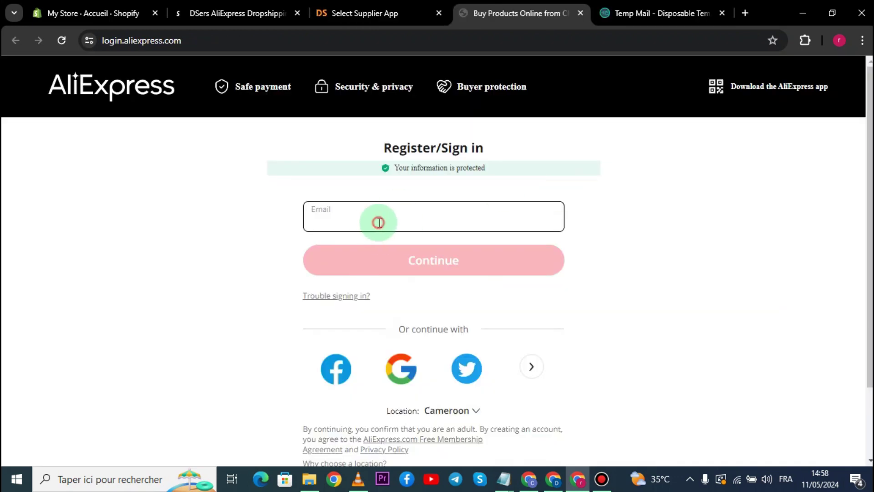
Register an AliExpress account with the pasted e-mail and password, passing the slide check
right_click(426, 222)
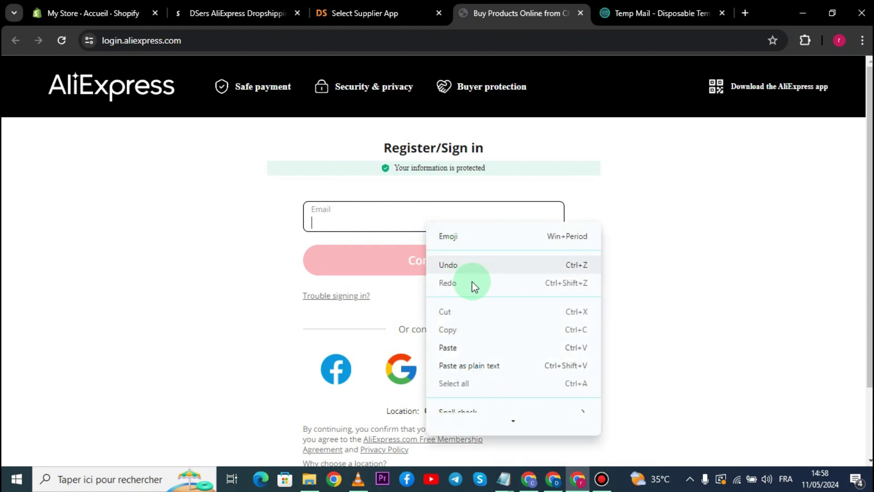
left_click(453, 346)
left_click(445, 271)
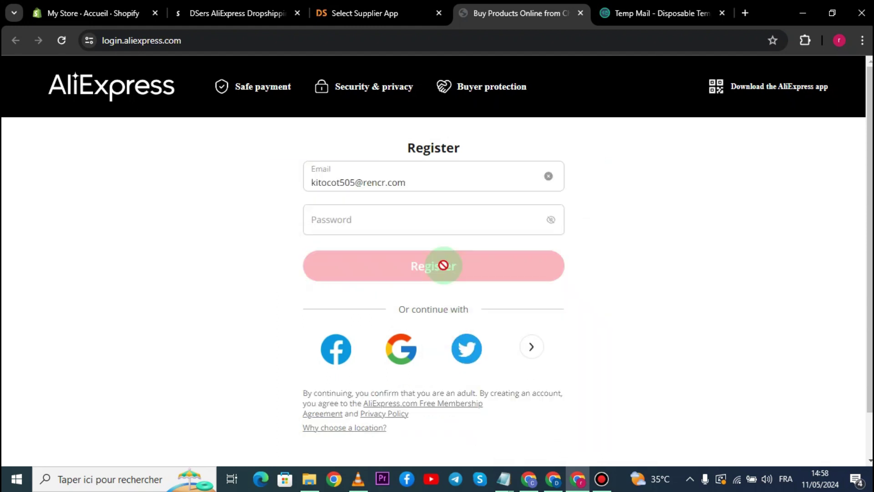
left_click(390, 219)
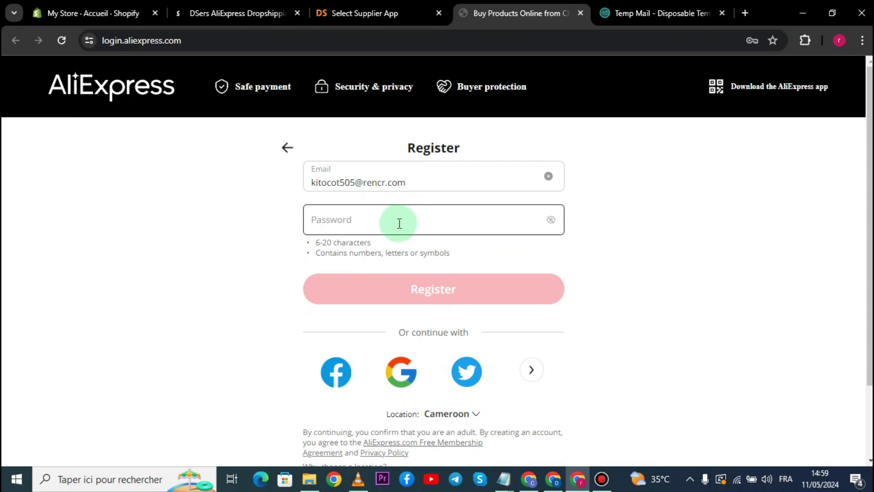
key("ctrl+v")
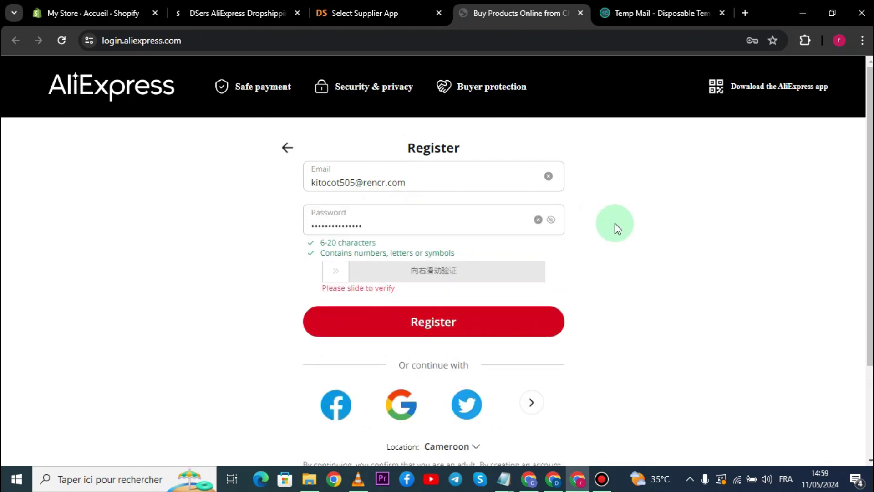
left_click(438, 183)
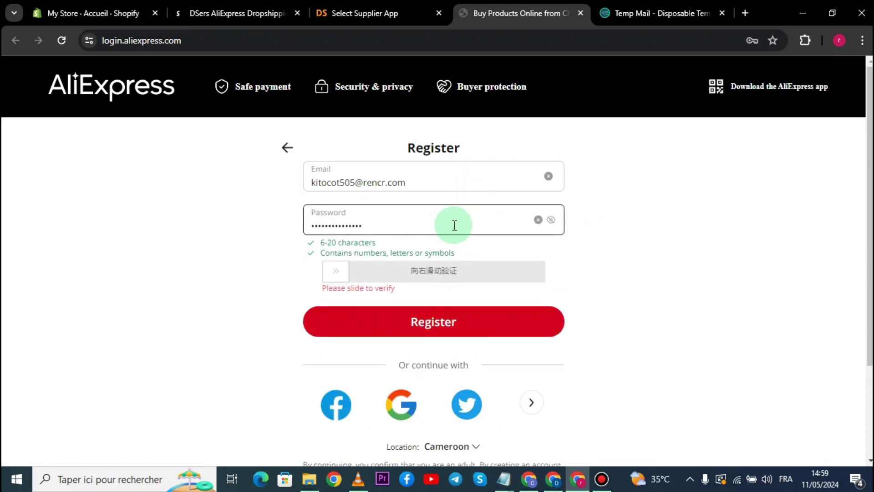
left_click_drag(335, 270, 564, 268)
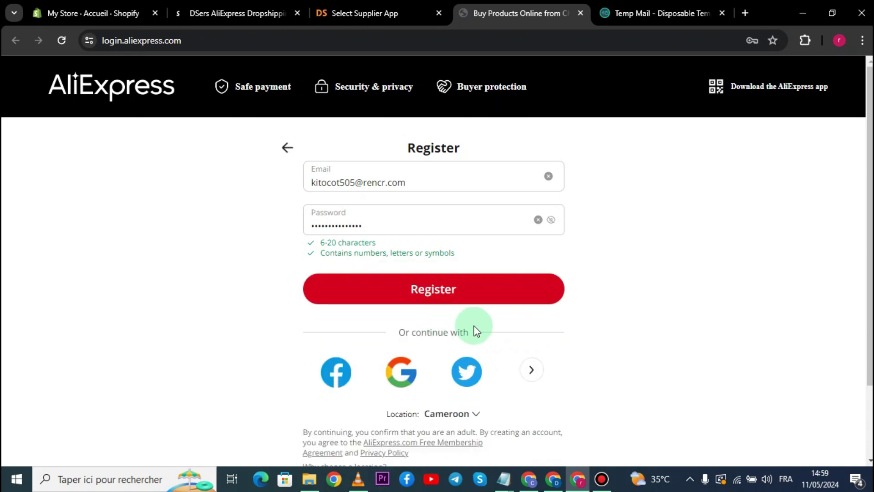
left_click(481, 329)
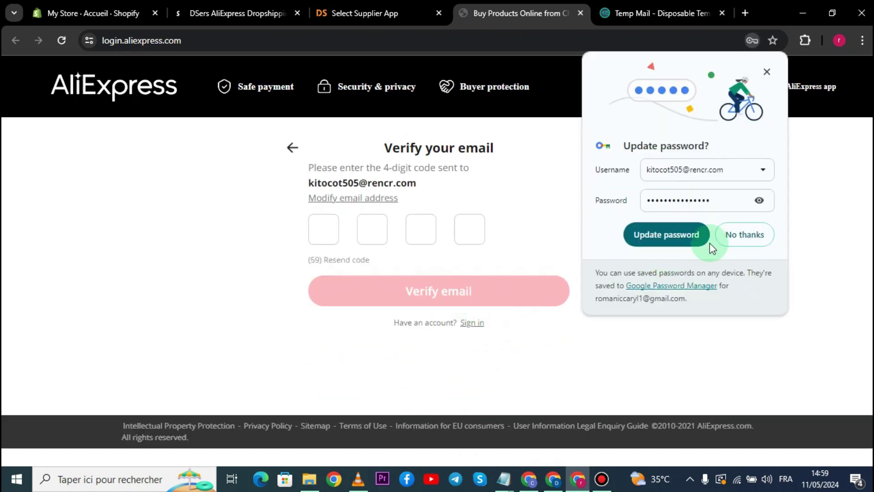
left_click(731, 234)
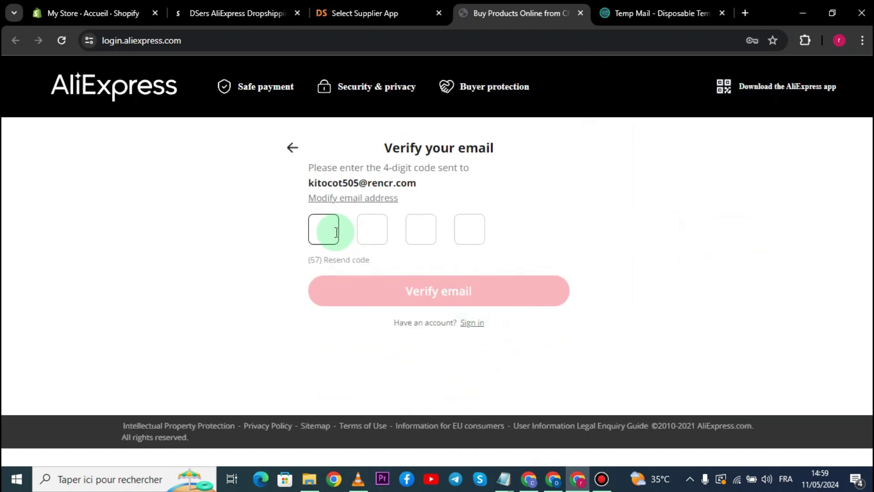
Enter the four-digit e-mail verification code, then return to the DSers tab
left_click(450, 231)
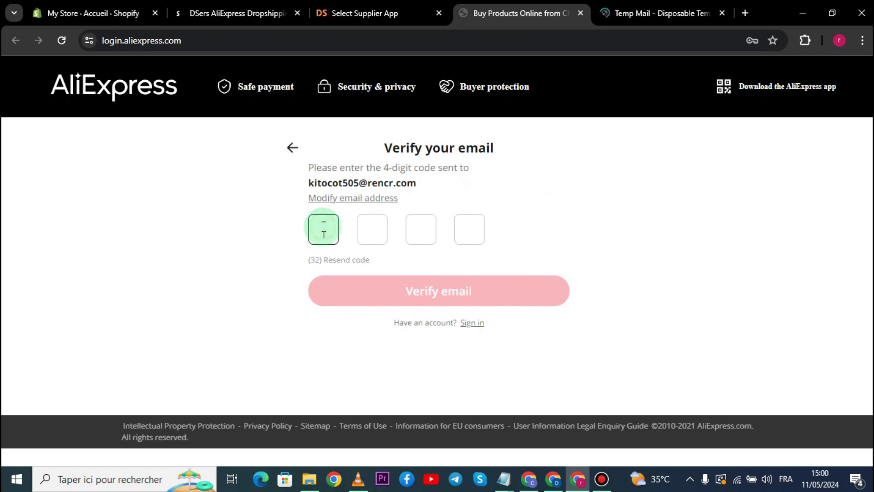
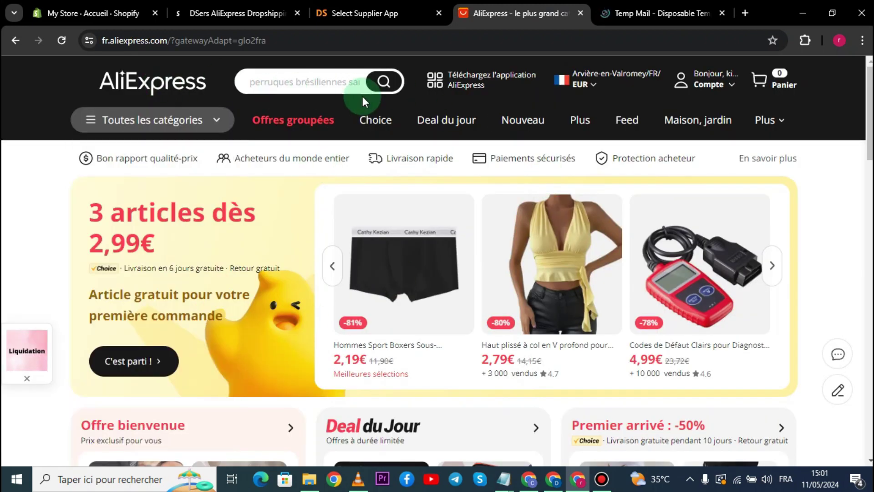
mouse_move(720, 78)
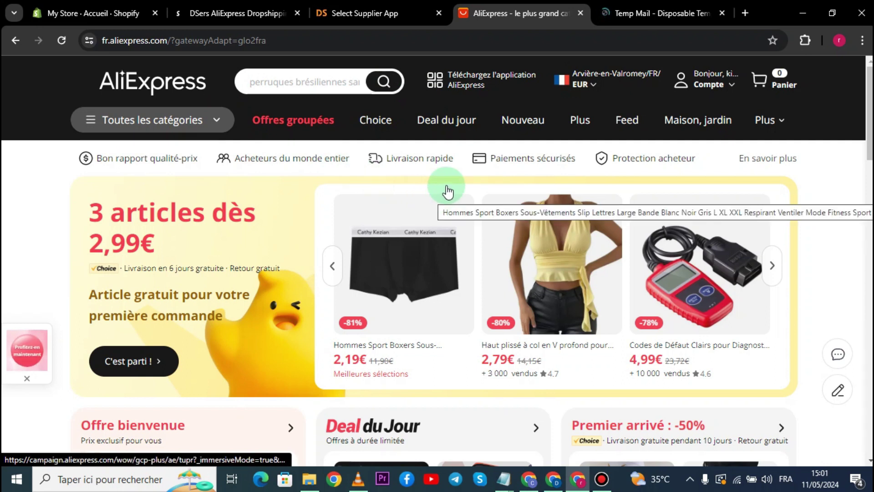
left_click(399, 17)
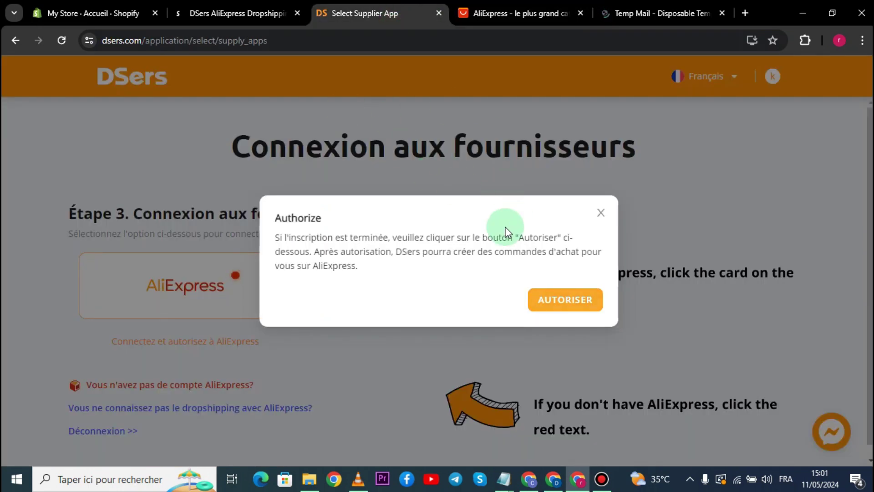
Authorize DSers on AliExpress, signing in with a different account using the saved login credentials
left_click(564, 302)
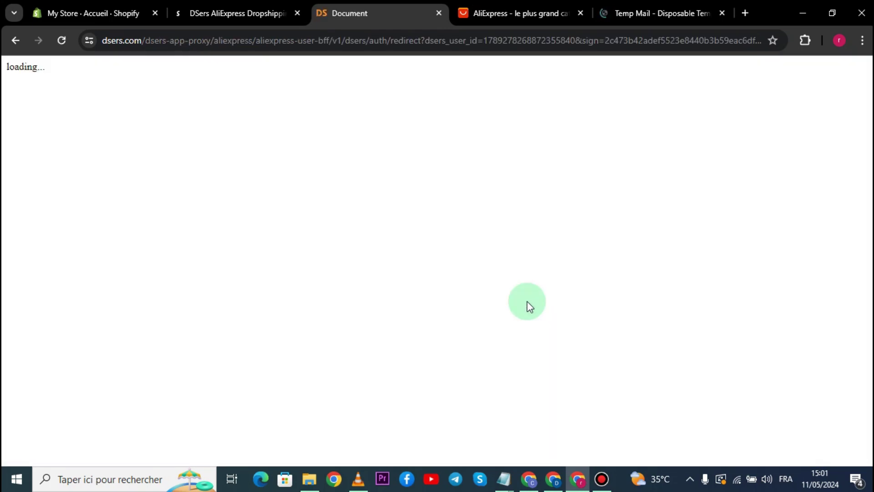
left_click(502, 28)
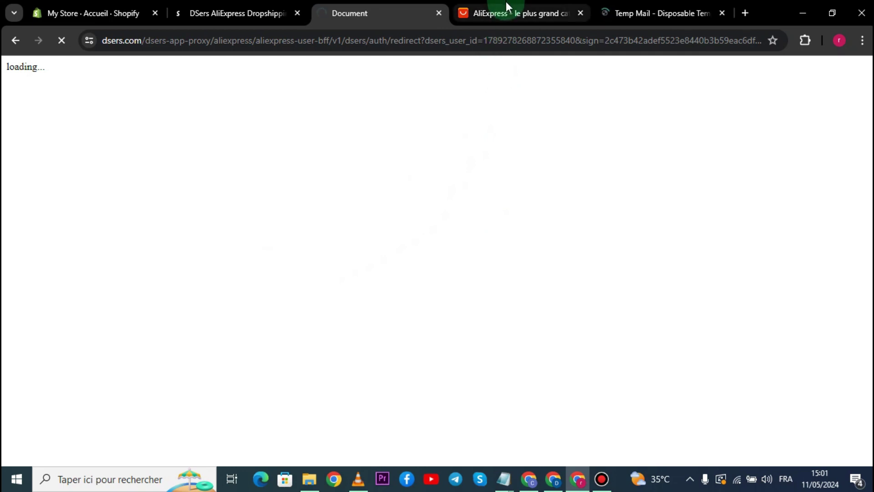
left_click(380, 11)
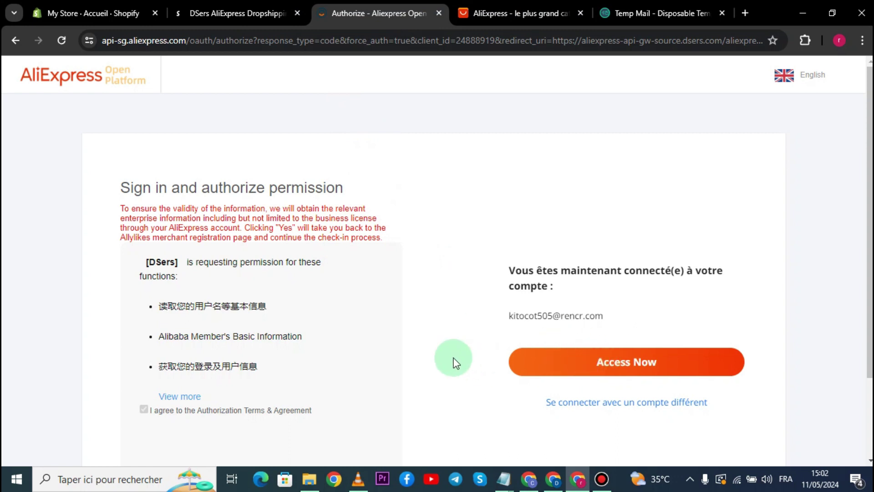
left_click(642, 365)
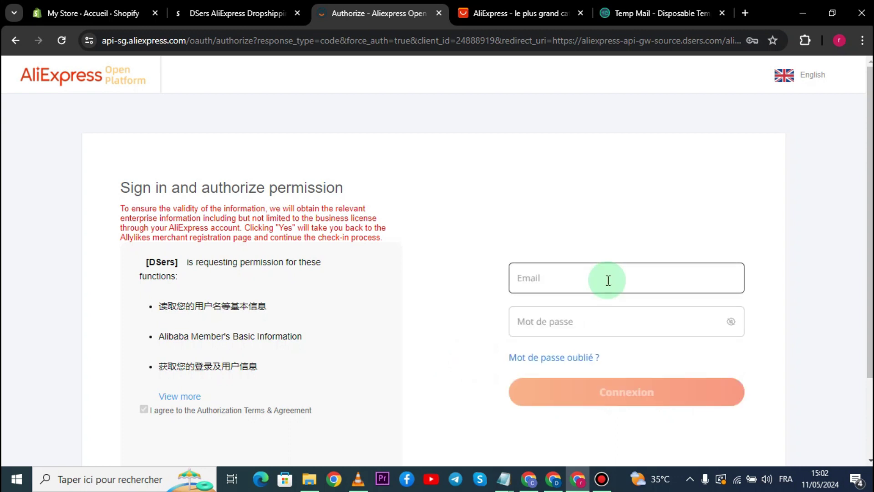
left_click(609, 279)
left_click(645, 351)
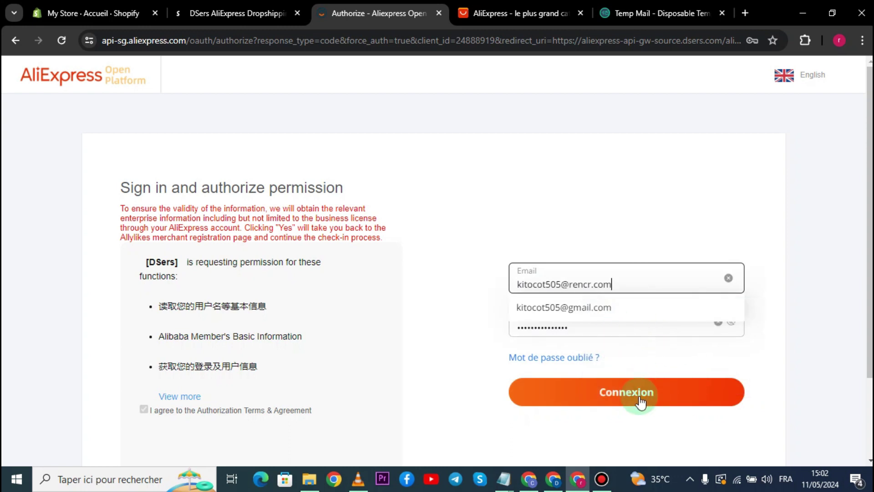
left_click(634, 279)
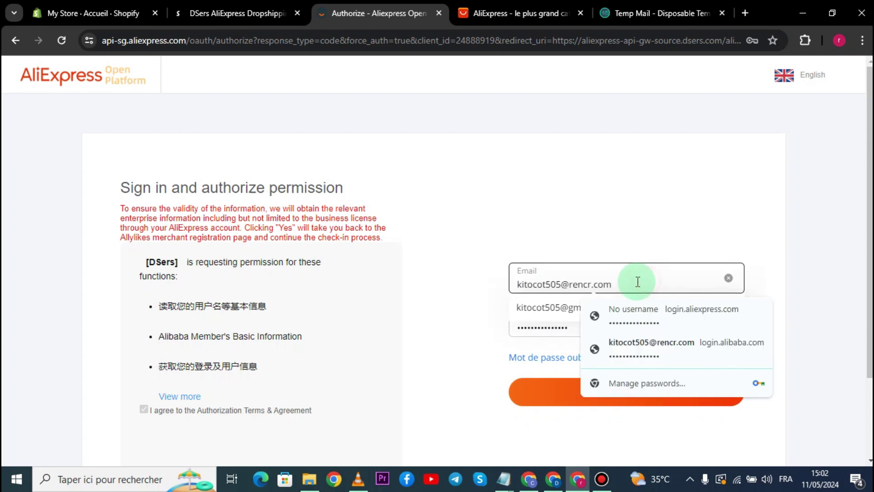
left_click(843, 277)
left_click(616, 326)
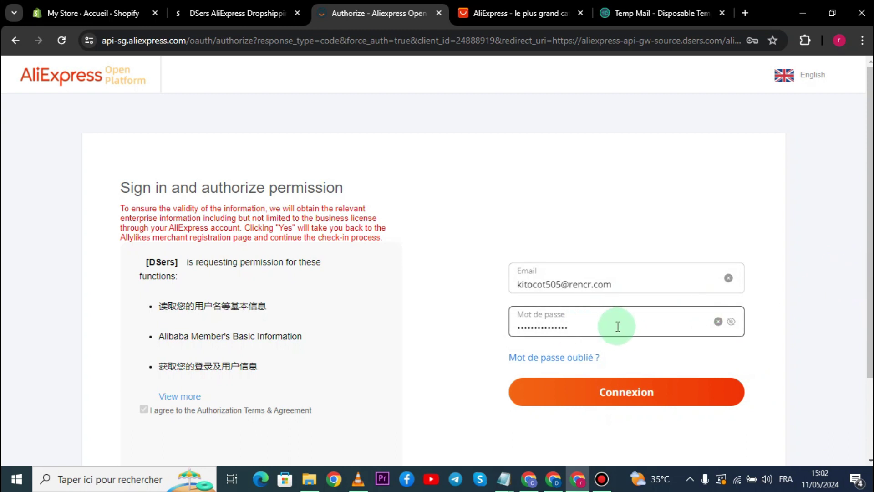
left_click(652, 406)
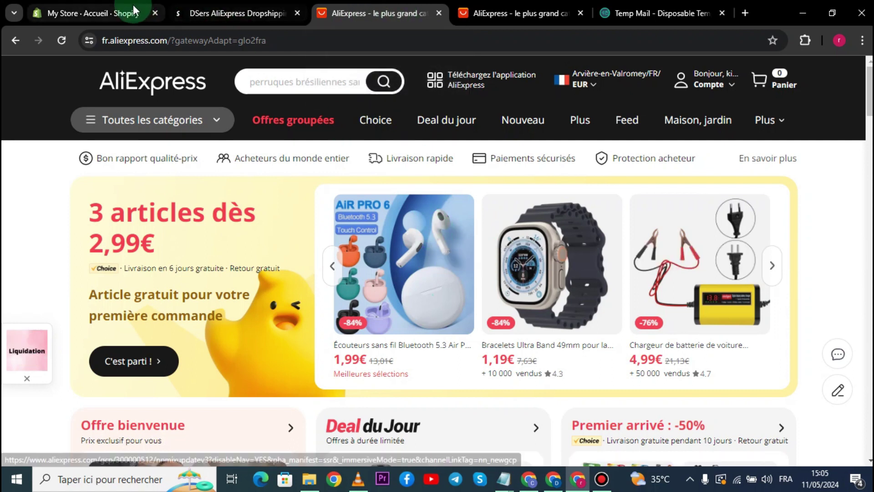
Launch DSers-AliExpress Dropshipping from Shopify's Settings > Apps and sales channels page
left_click(112, 15)
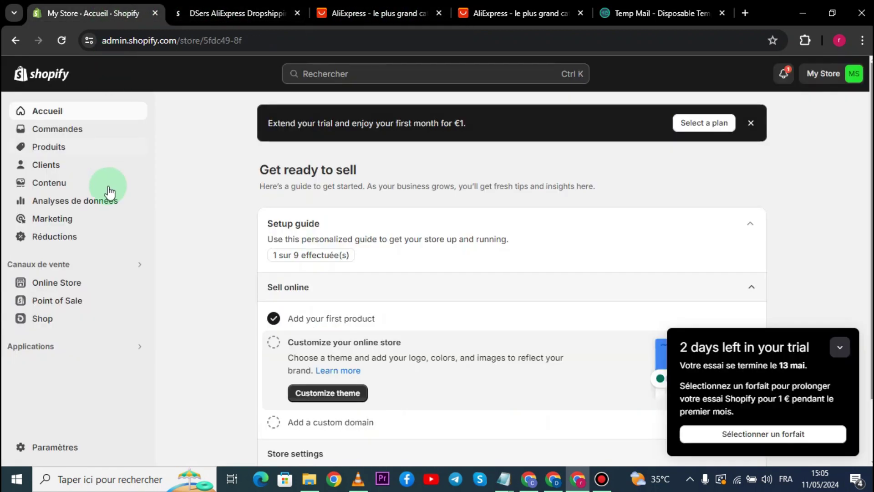
left_click(63, 355)
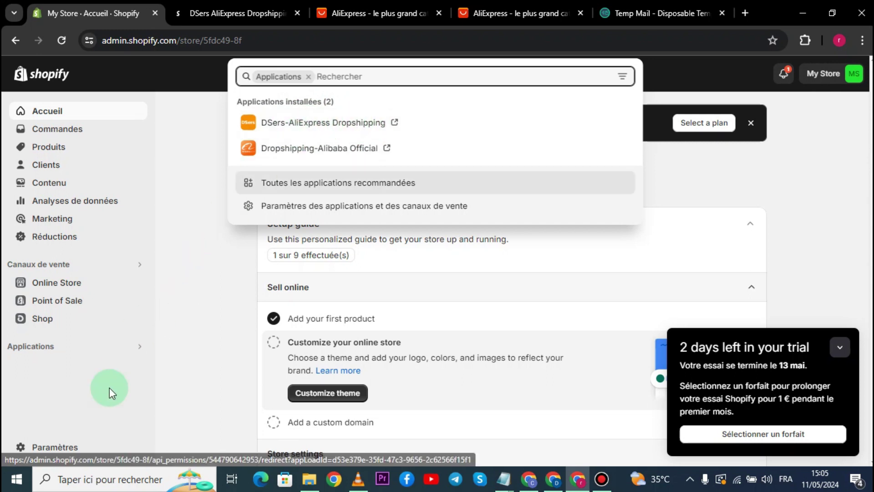
left_click(67, 451)
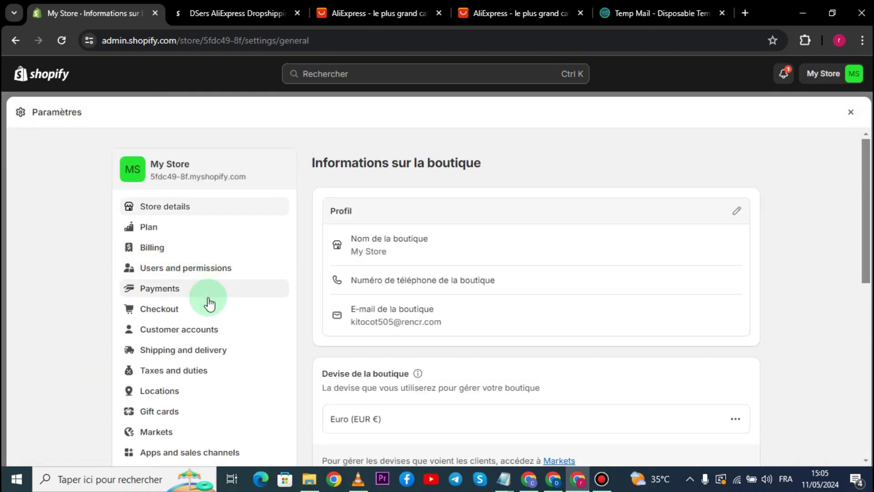
scroll(207, 325, "down", 3)
left_click(195, 306)
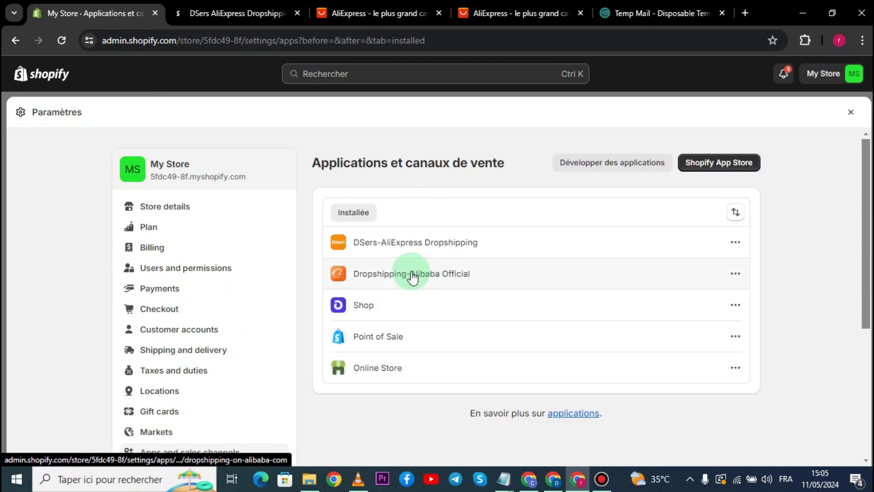
left_click(413, 248)
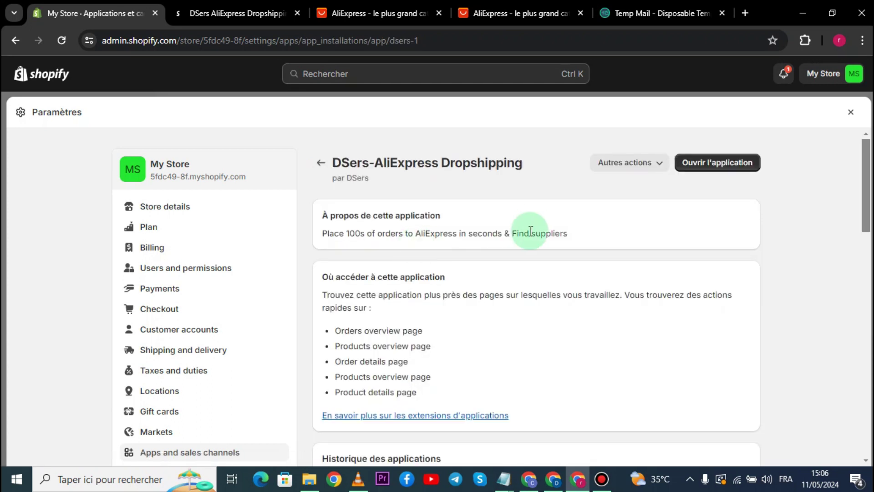
left_click(726, 165)
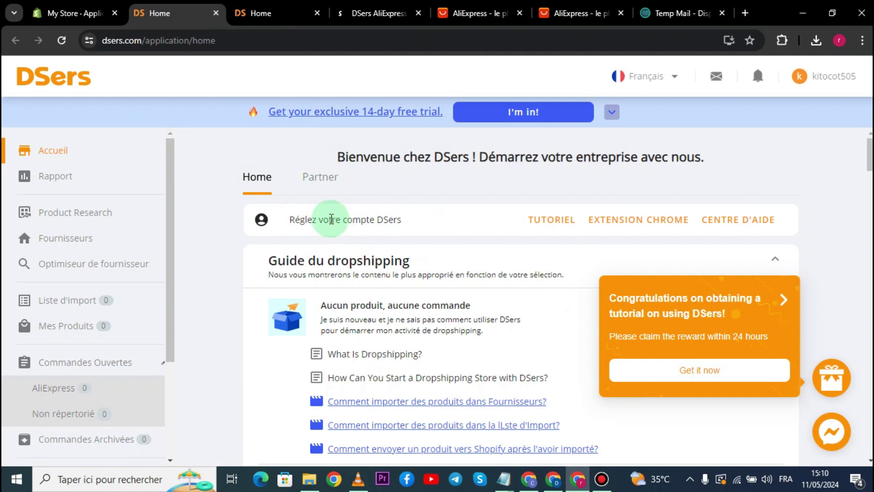
Open DSers' Import List with its two products and click into the product-link field
left_click(84, 14)
left_click(137, 12)
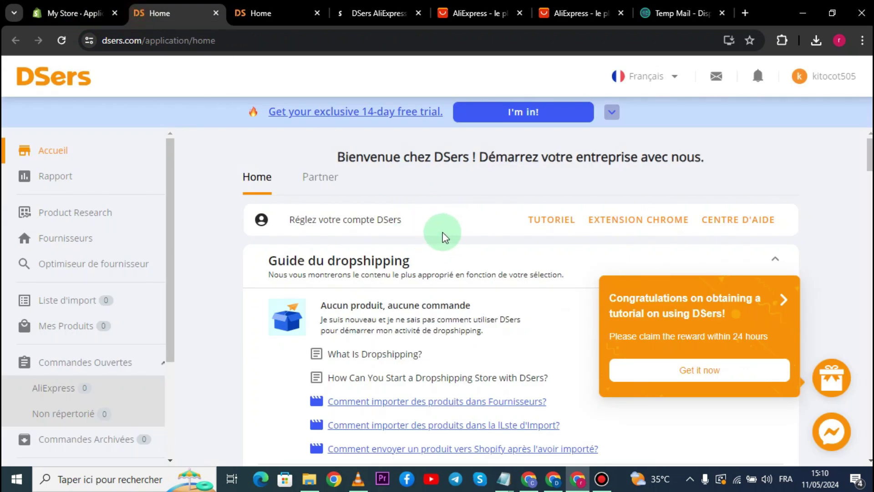
left_click(77, 302)
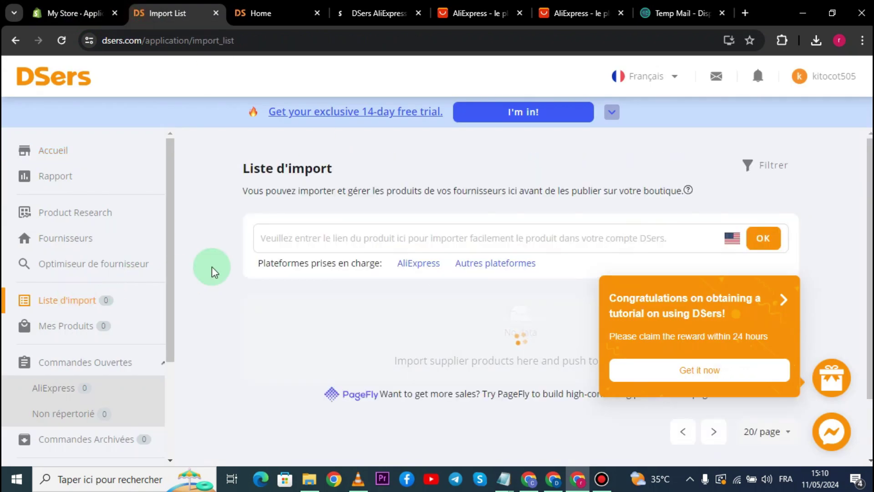
left_click(299, 236)
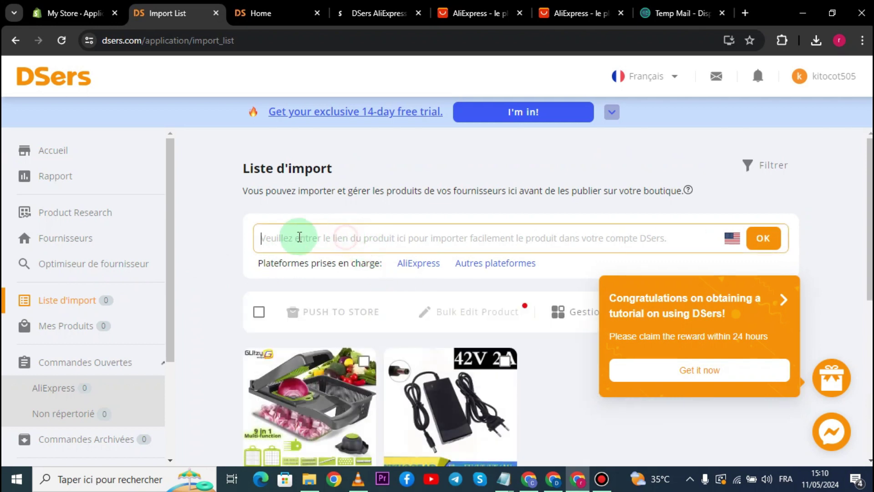
left_click(504, 293)
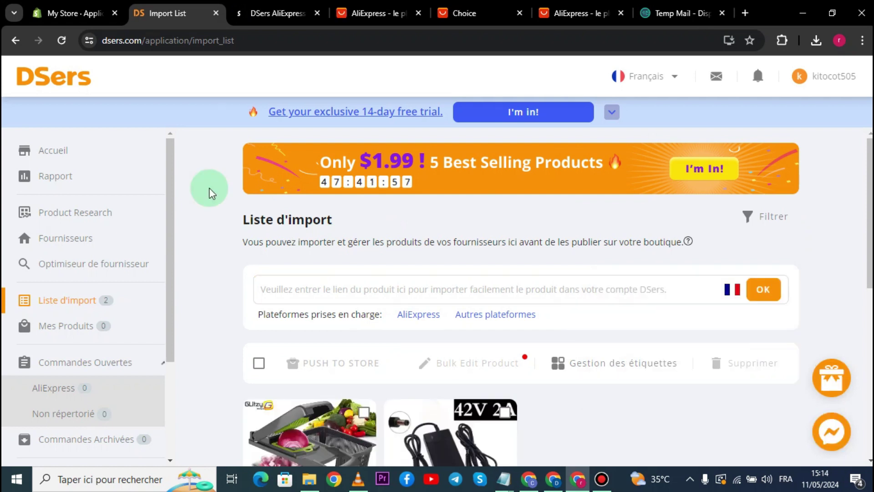
left_click(462, 290)
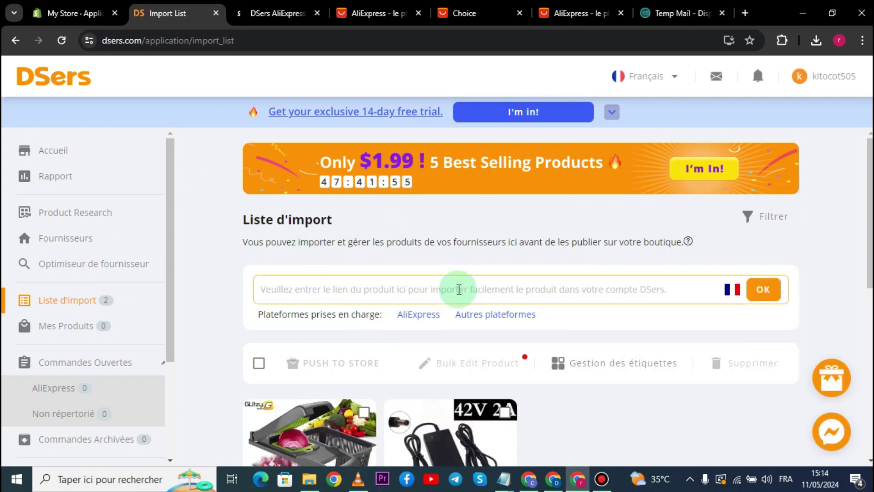
Open the i8 Pro Max smartwatch from AliExpress Choice in a new tab
left_click(562, 13)
left_click(367, 246)
left_click(465, 4)
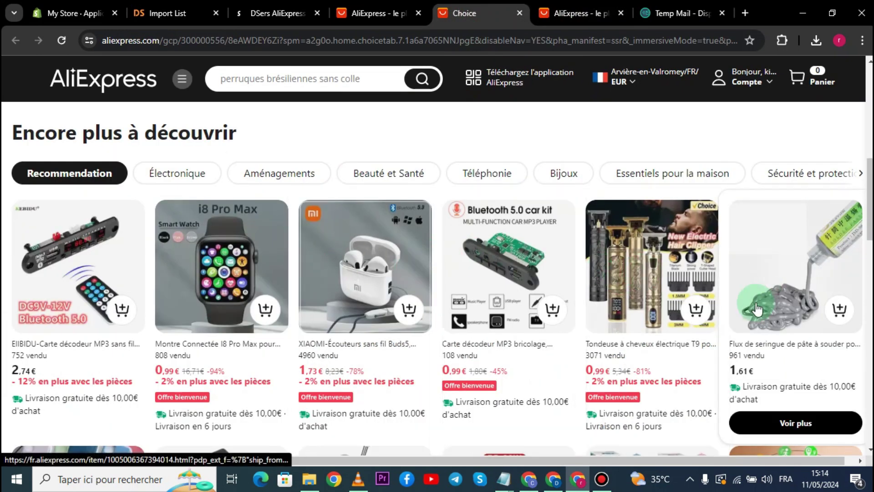
right_click(214, 268)
left_click(285, 43)
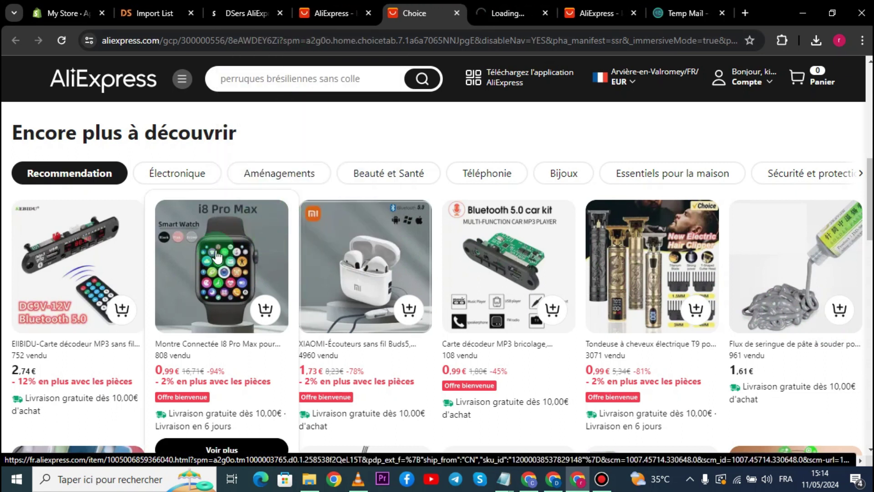
left_click(512, 13)
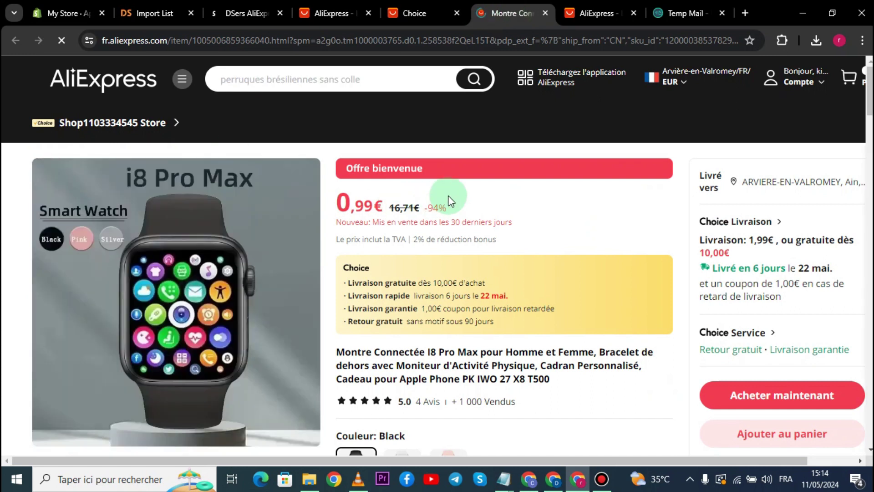
Select the smartwatch page's URL in the address bar and return to the DSers Import List
scroll(465, 262, "down", 3)
scroll(465, 262, "down", 4)
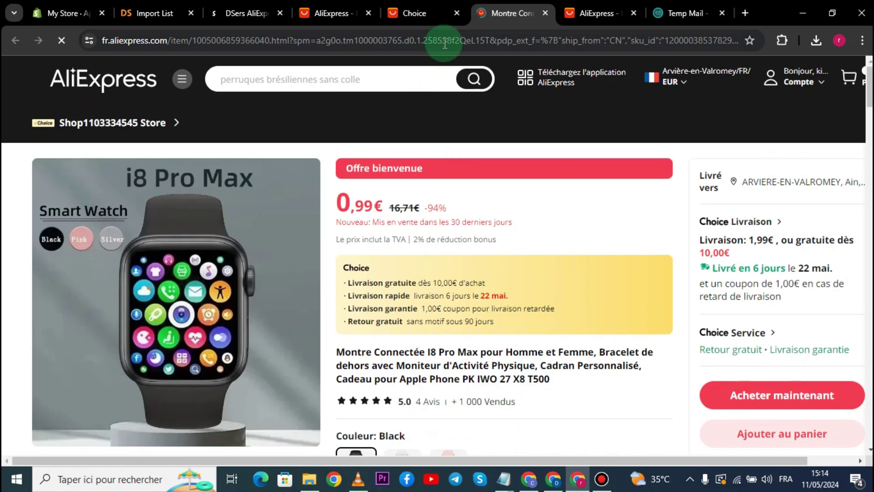
left_click(445, 44)
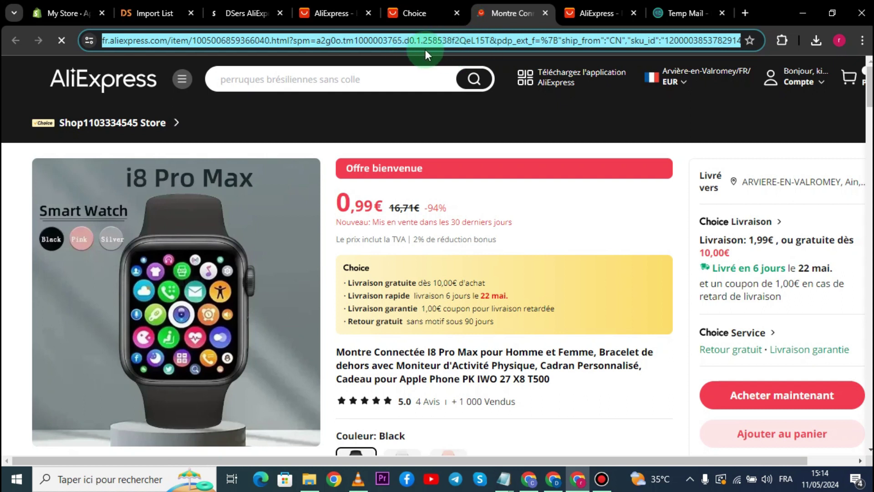
left_click(168, 14)
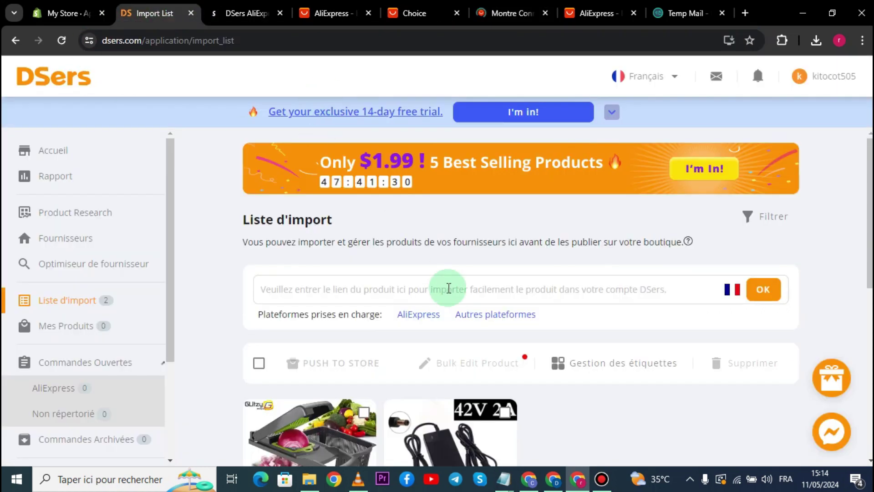
Paste the i8 Pro Max AliExpress link into the Import List and import it at $6.02
left_click(454, 296)
key("ctrl+v")
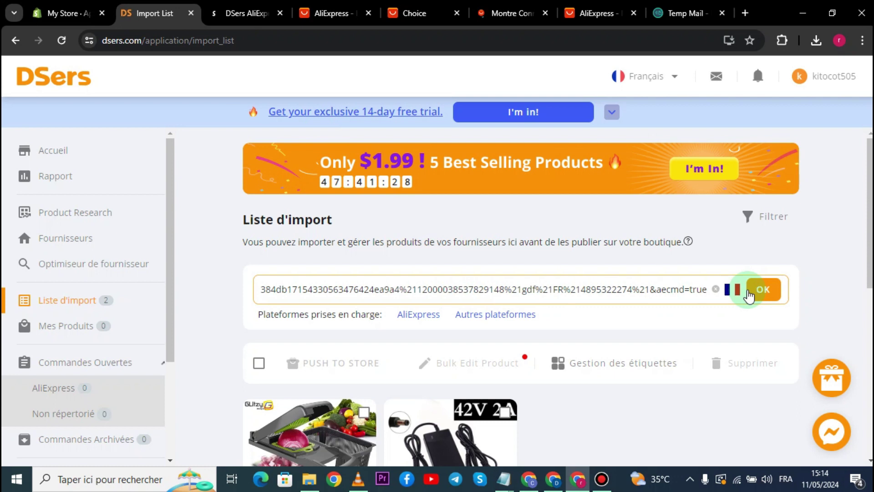
left_click(774, 294)
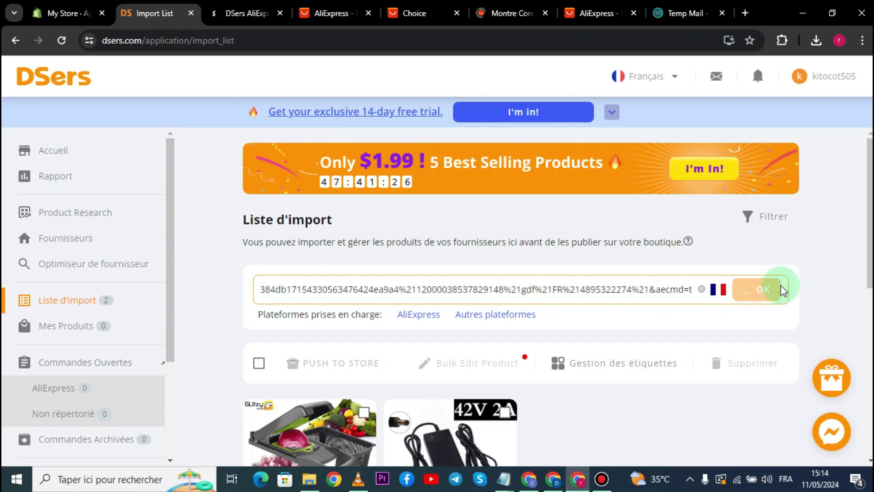
scroll(823, 282, "down", 3)
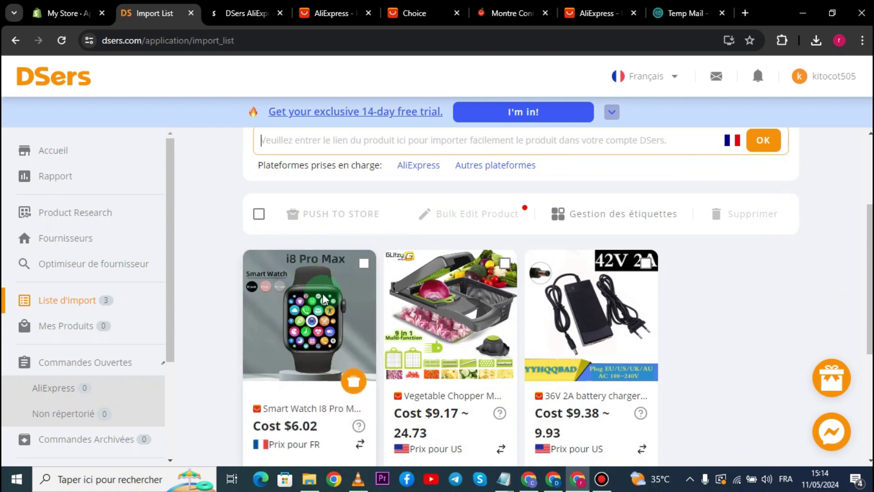
Select the I8 Pro Max smartwatch card and push it to the Shopify store
left_click(364, 269)
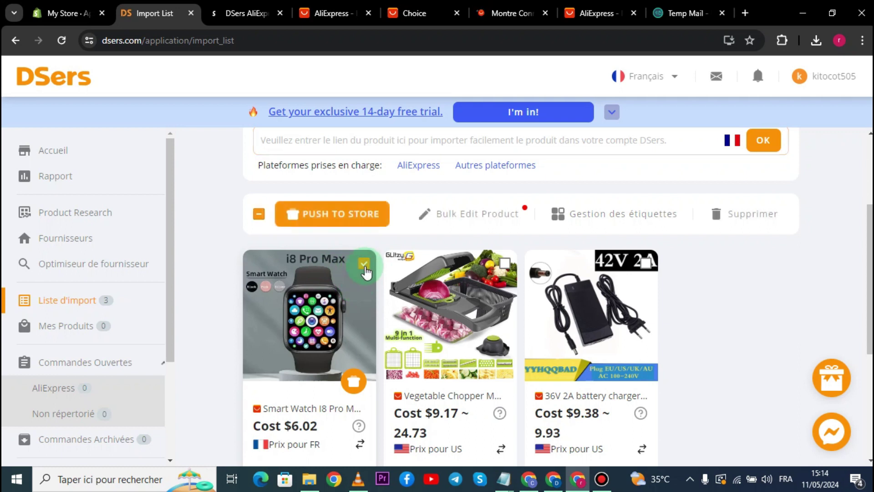
left_click(335, 218)
scroll(383, 241, "down", 2)
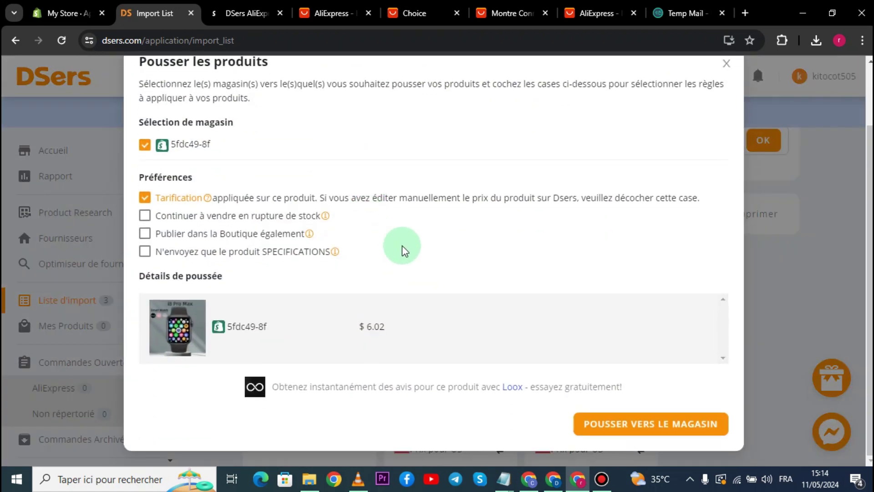
left_click(662, 424)
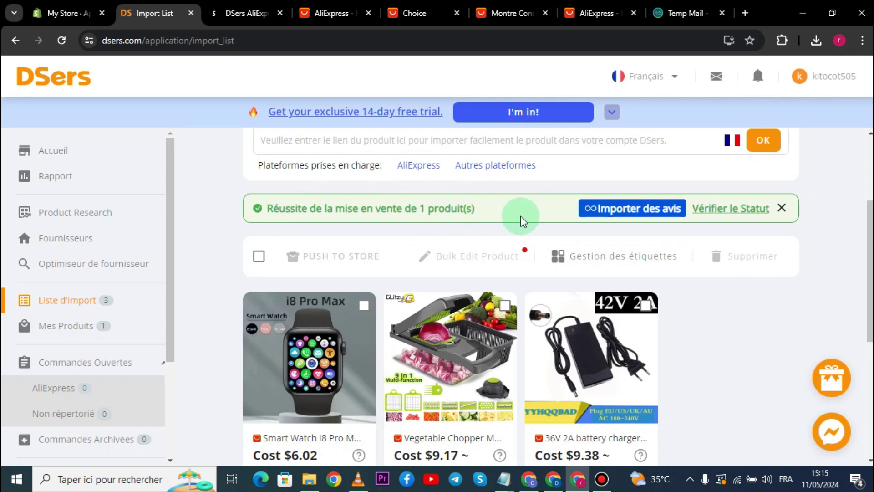
In the Shopify admin, close Paramètres and view Produits showing the Smart Watch I8 Pro Max as Actif
left_click(88, 23)
left_click(862, 111)
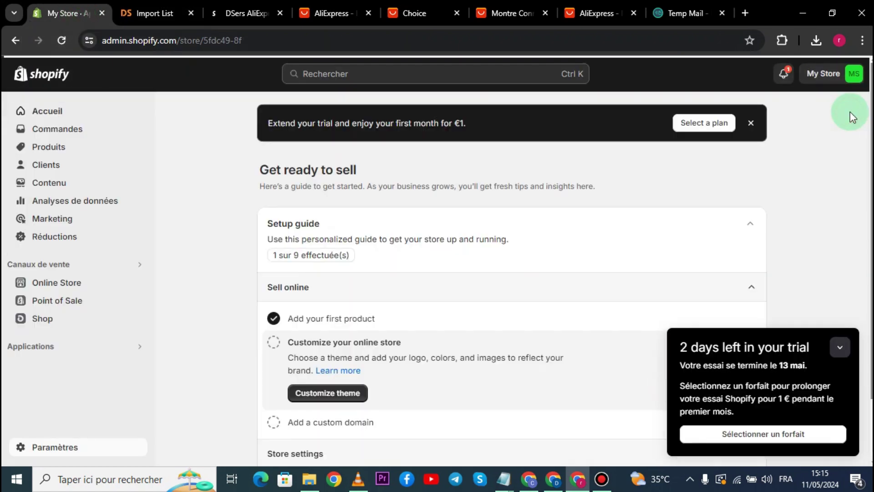
left_click(59, 150)
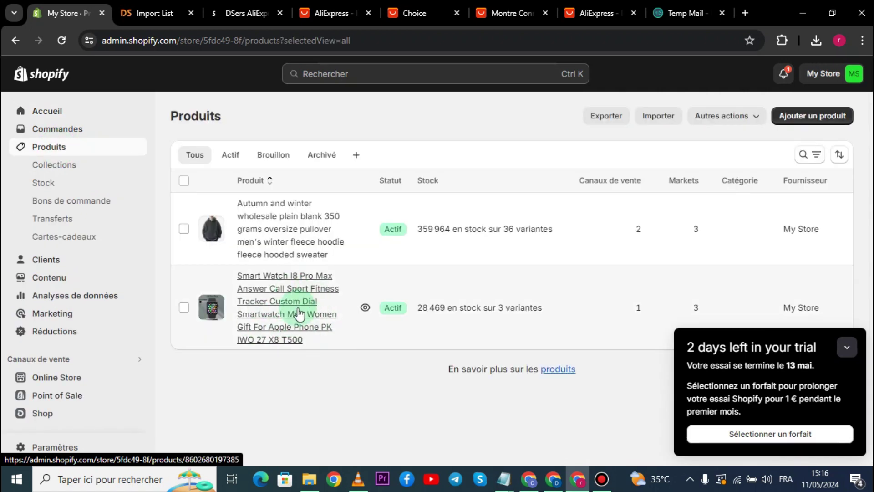